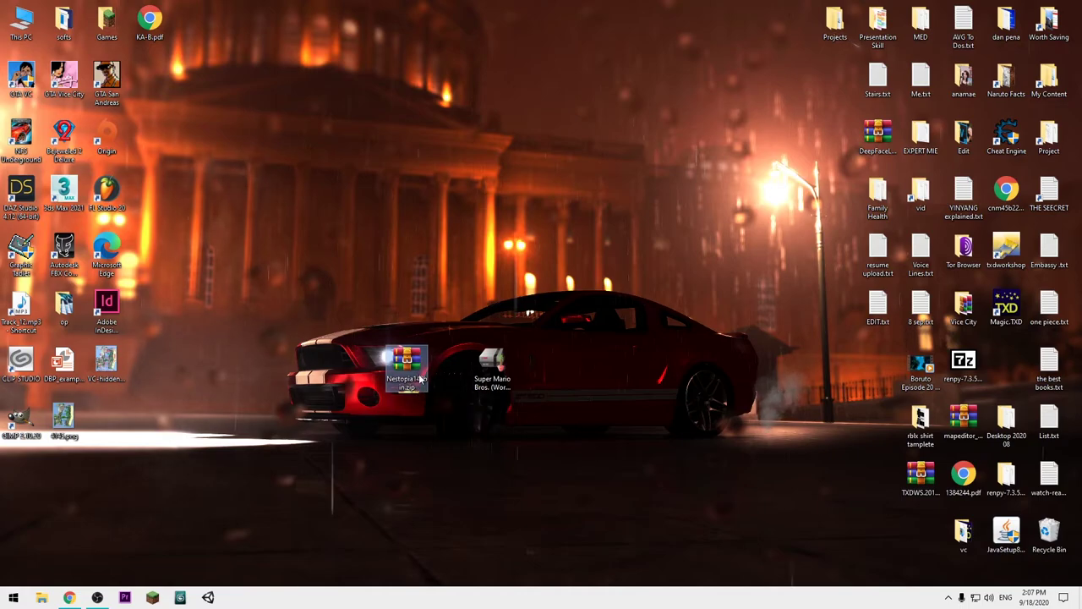
Step: Open the Nestopia140bin.zip archive on the desktop
drag(454, 326, 509, 407)
drag(345, 279, 511, 388)
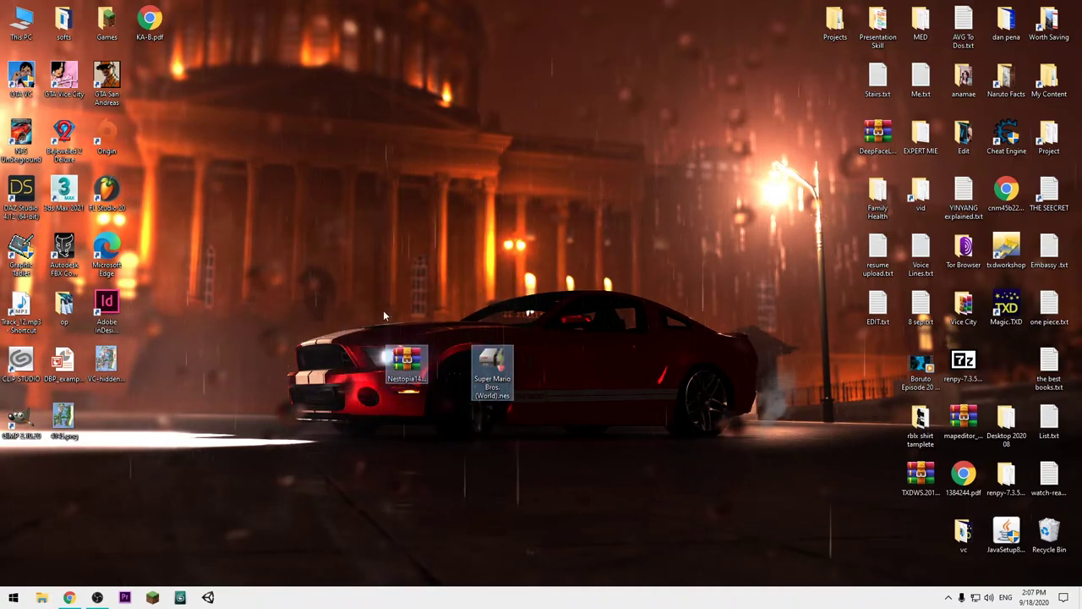
click(414, 362)
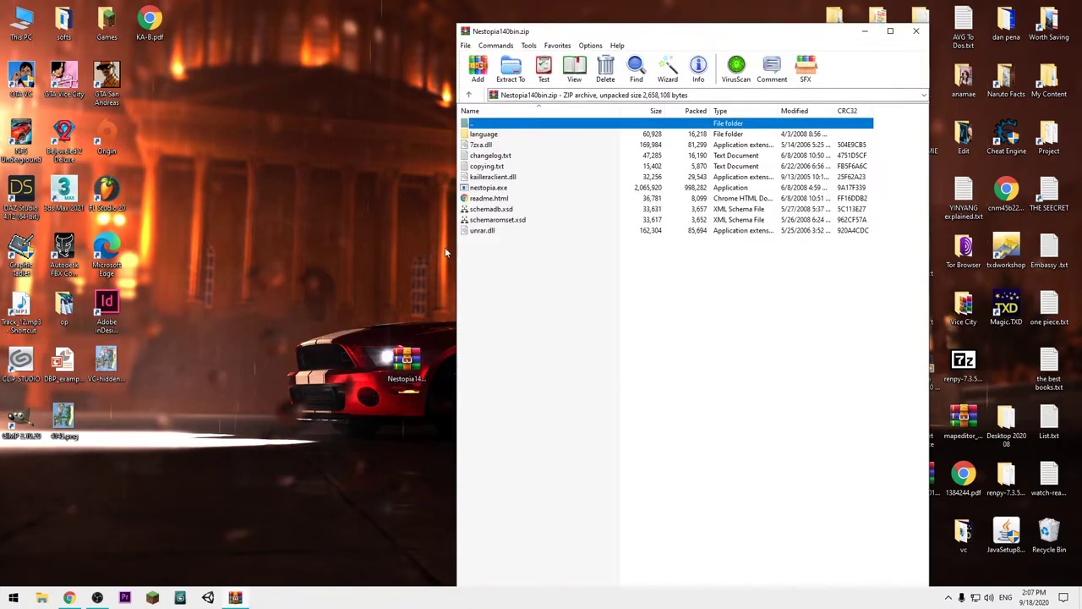
Step: Create a desktop folder named Nestopia, extract all of the archive's contents into it, and close the archive
right_click(314, 201)
mouse_move(275, 318)
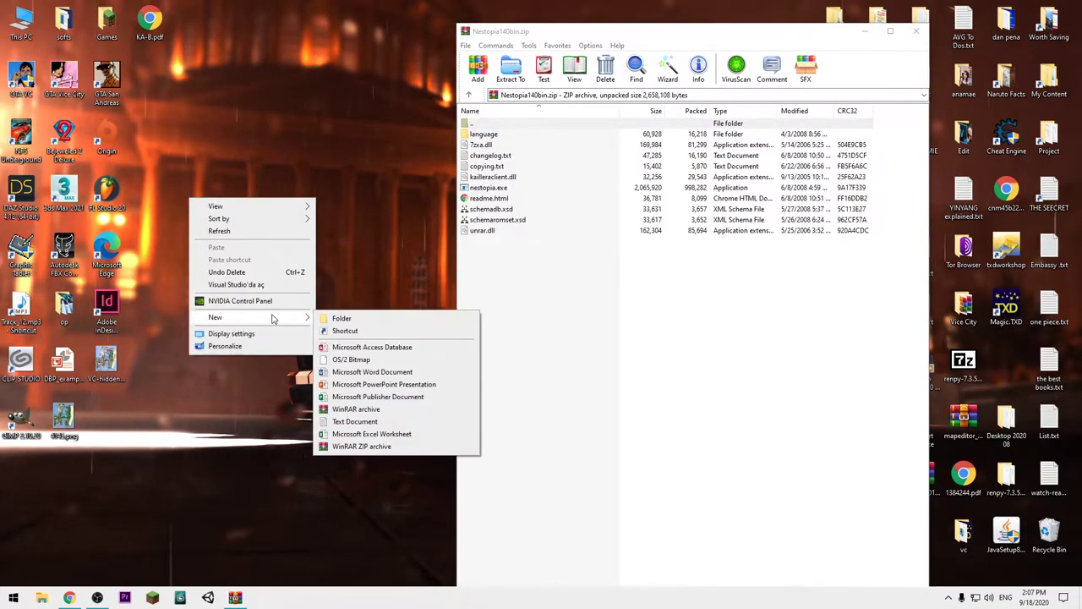
click(334, 318)
text(Nestopia)
key(Return)
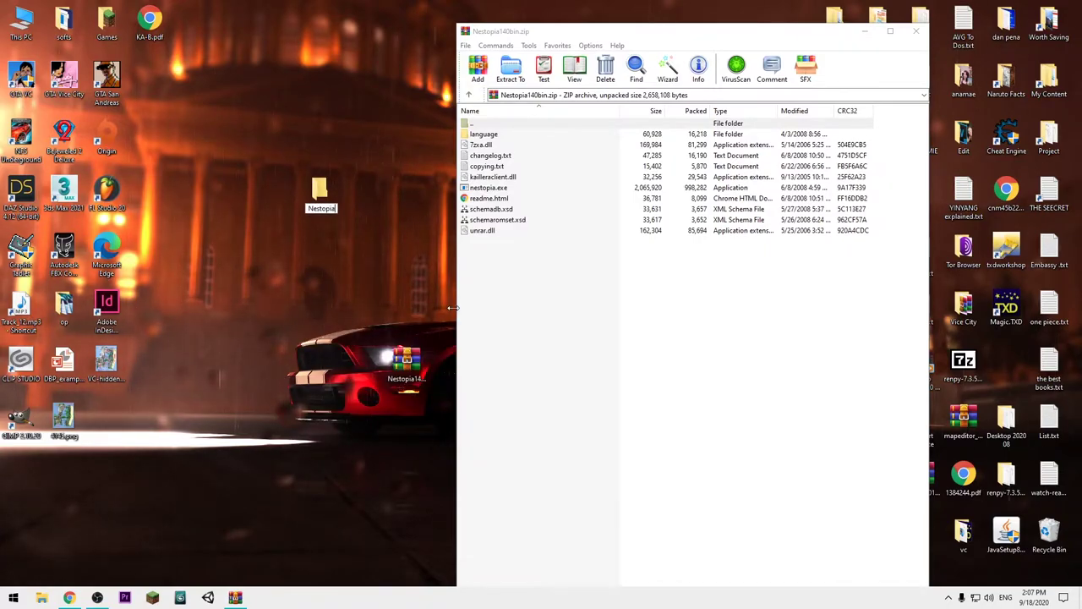
drag(712, 315, 321, 191)
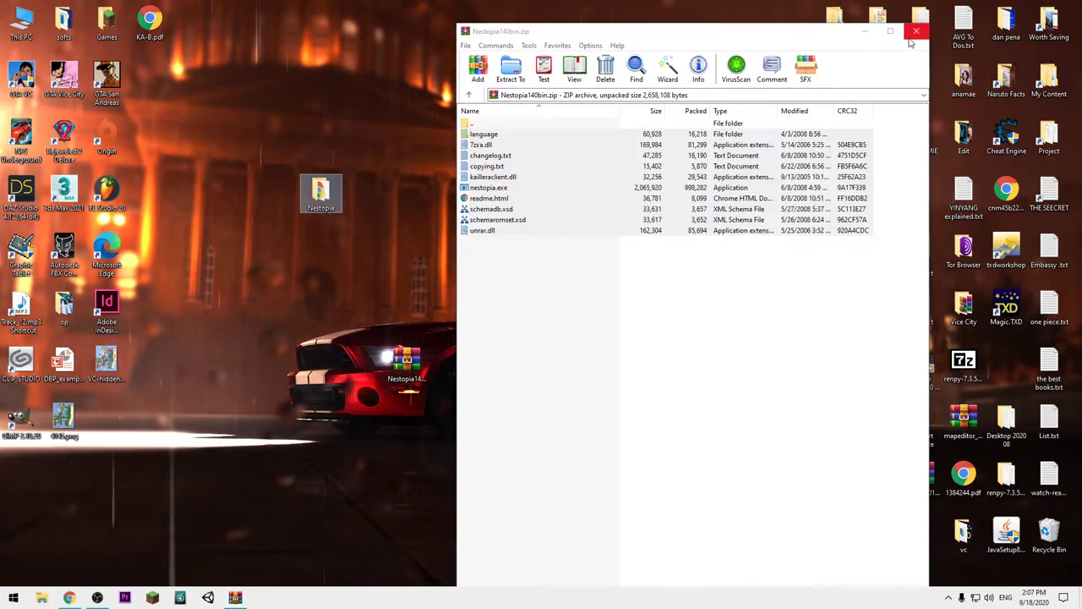
click(916, 31)
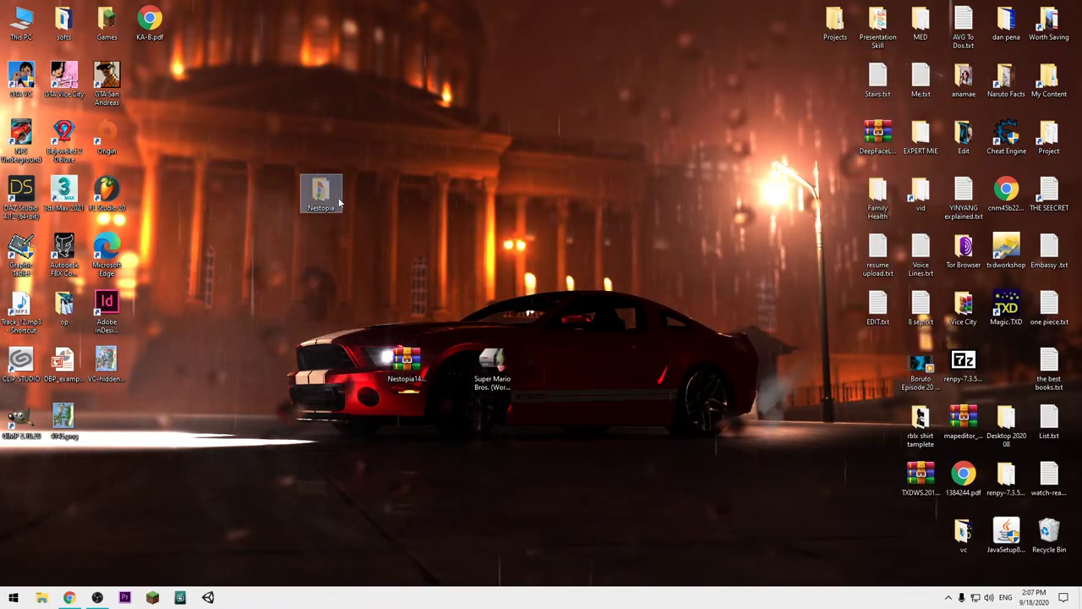
Step: Try to paste the cut items into Program Files (x86) on Local Disk (C:)
click(21, 21)
double_click(21, 21)
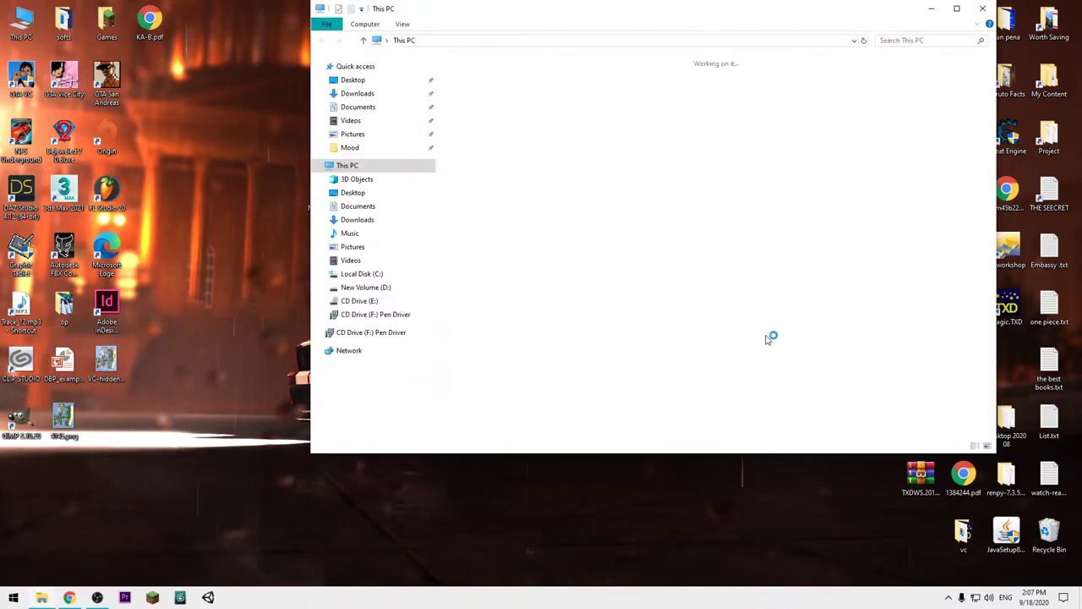
double_click(503, 193)
click(510, 146)
double_click(511, 145)
key(ctrl+v)
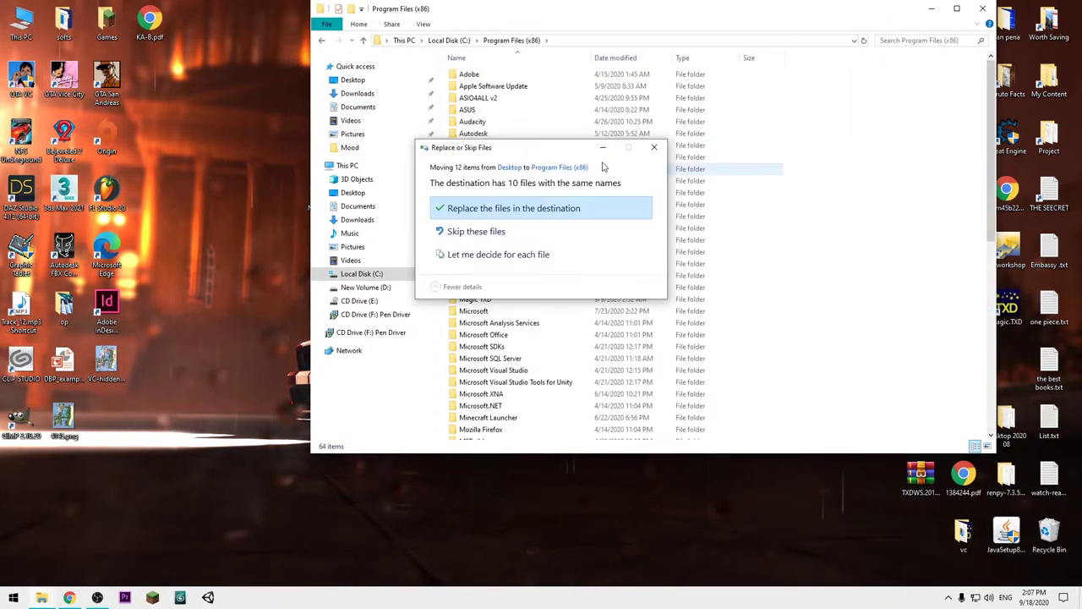
click(654, 147)
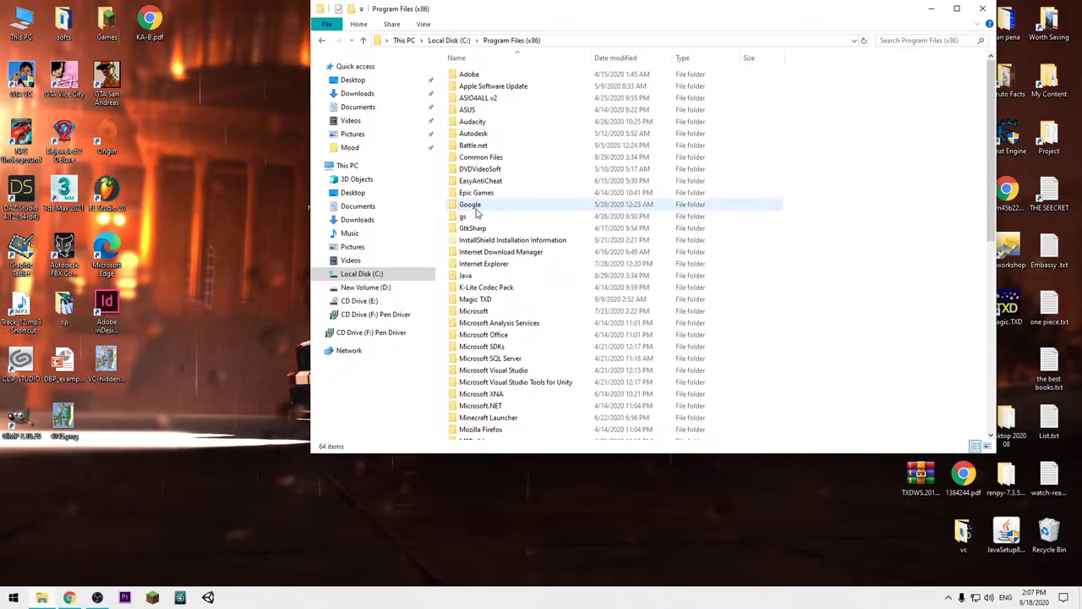
Step: Look inside the existing Nestopia folder in Program Files (x86), and close the window
click(512, 277)
text(nes)
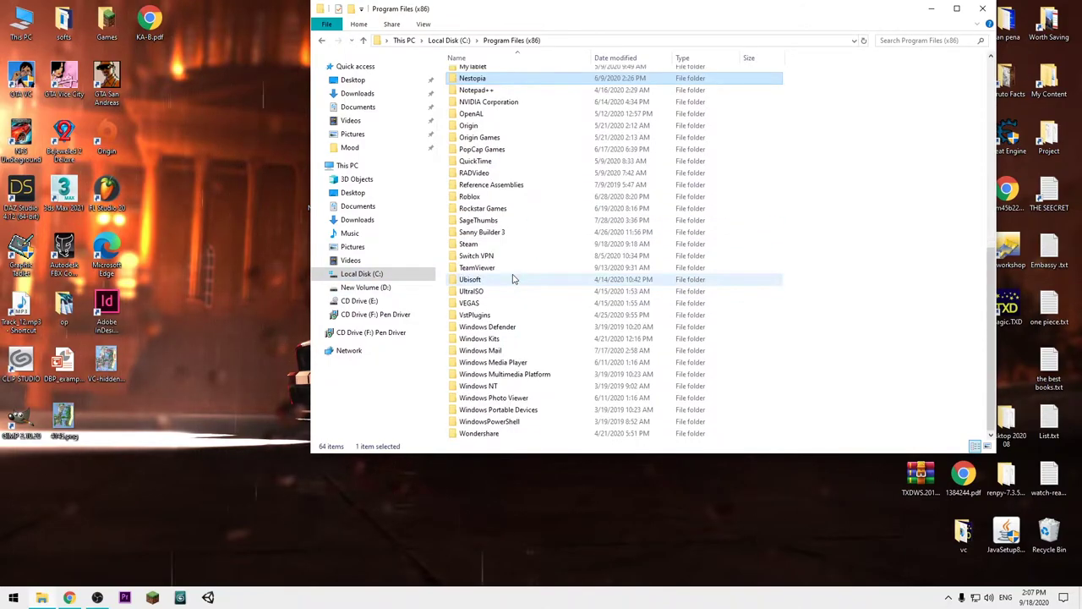
double_click(558, 76)
drag(671, 4, 672, 92)
key(alt+F4)
drag(320, 199, 532, 397)
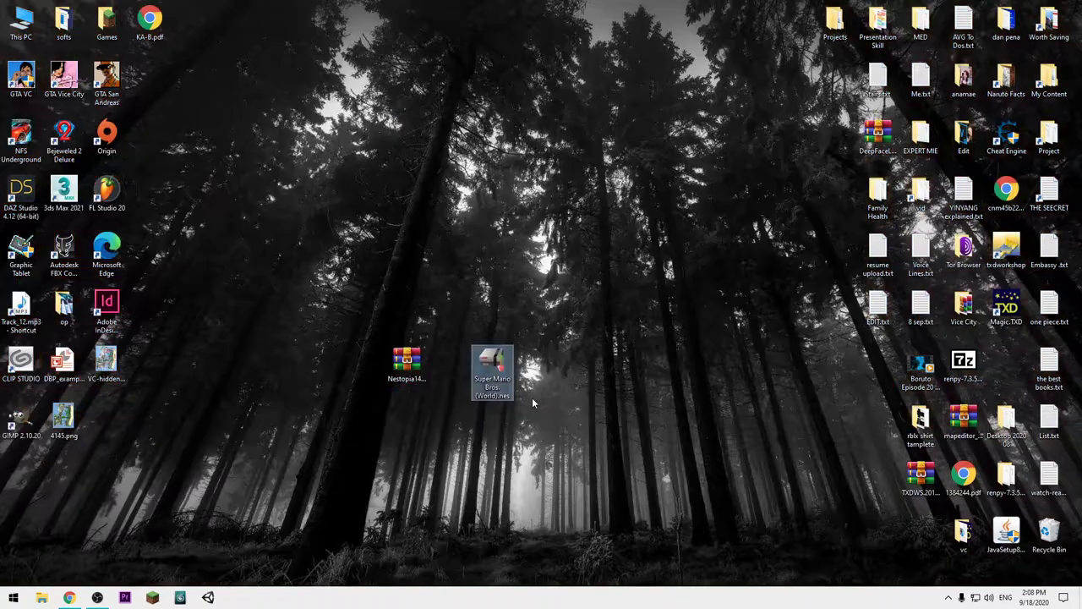
click(413, 359)
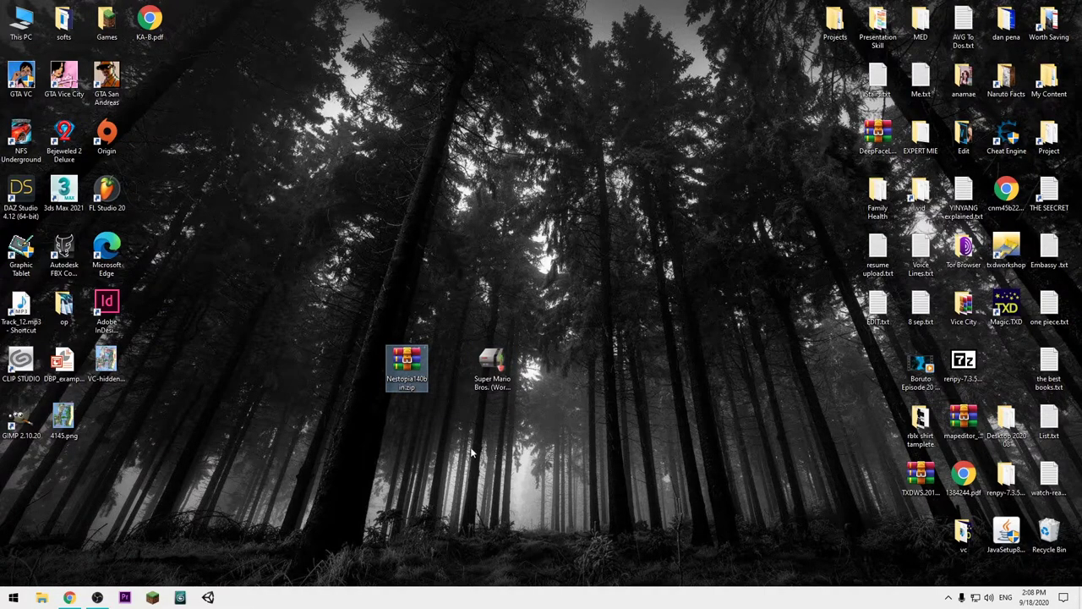
key(shift+Right)
key(shift+Left)
click(497, 368)
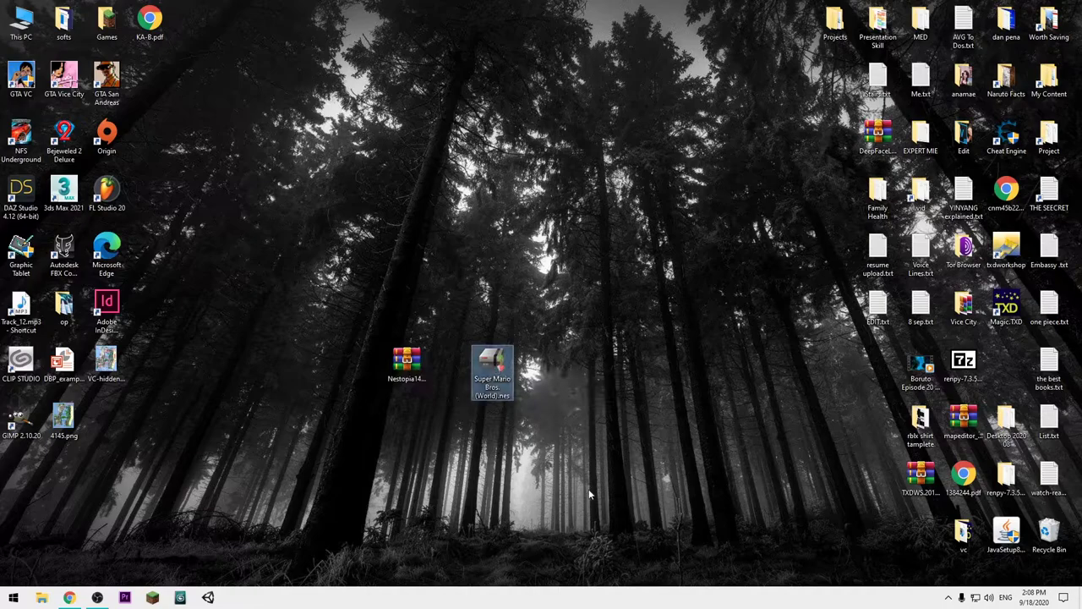
Step: Choose how to open the Super Mario Bros. (World).nes file by looking for another app on this PC
right_click(489, 367)
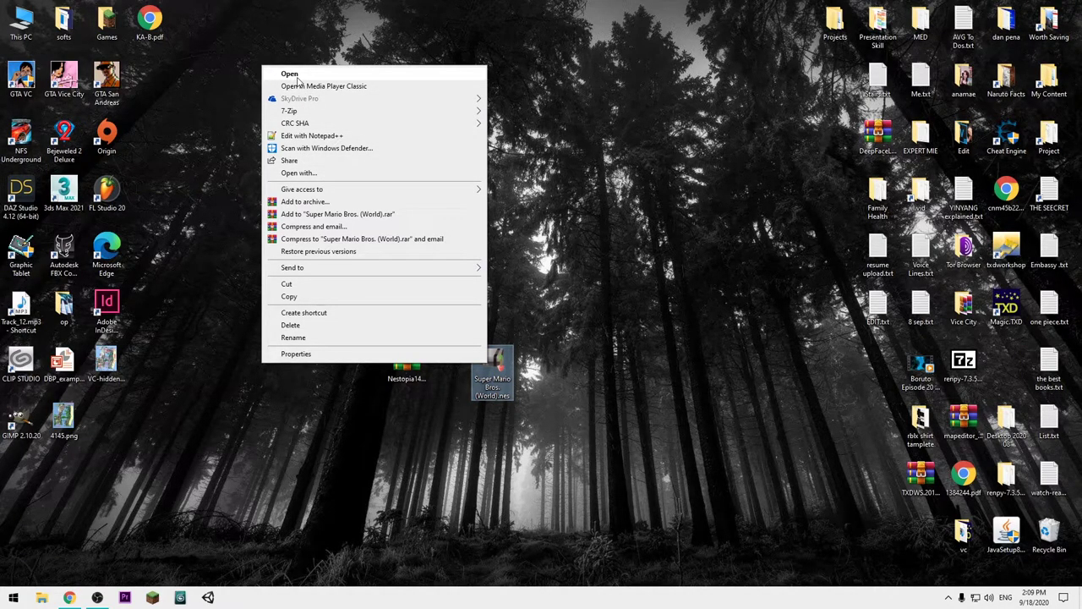
click(317, 177)
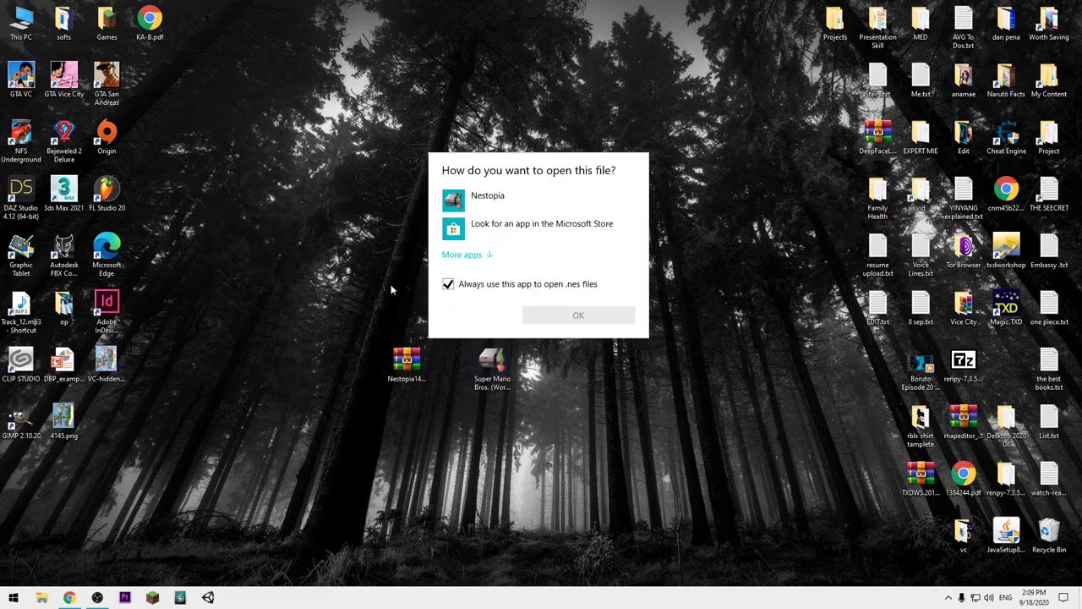
click(478, 254)
scroll(600, 292, down, 10)
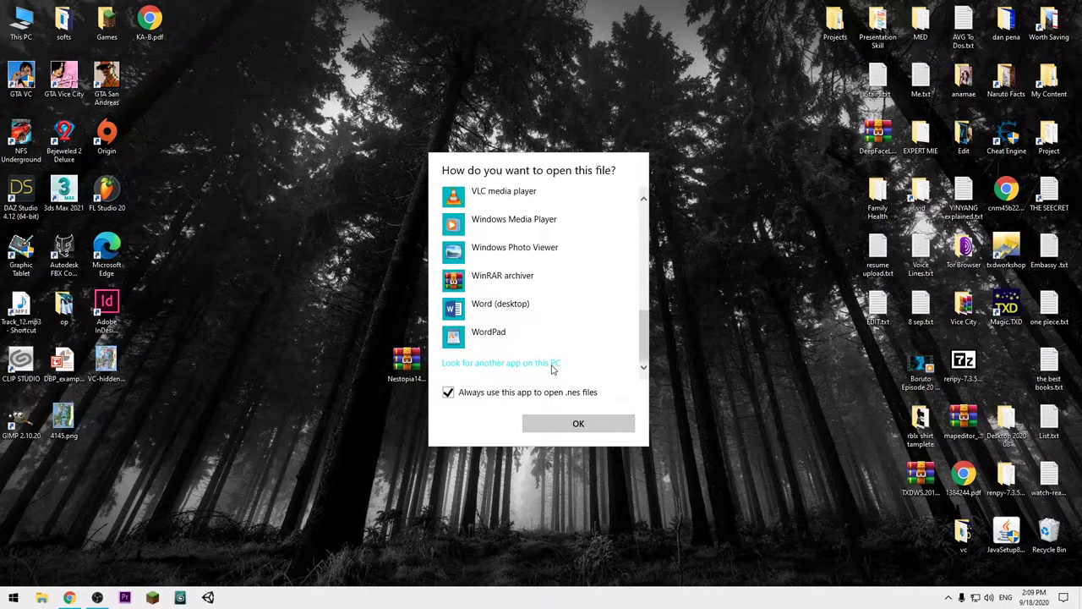
click(544, 363)
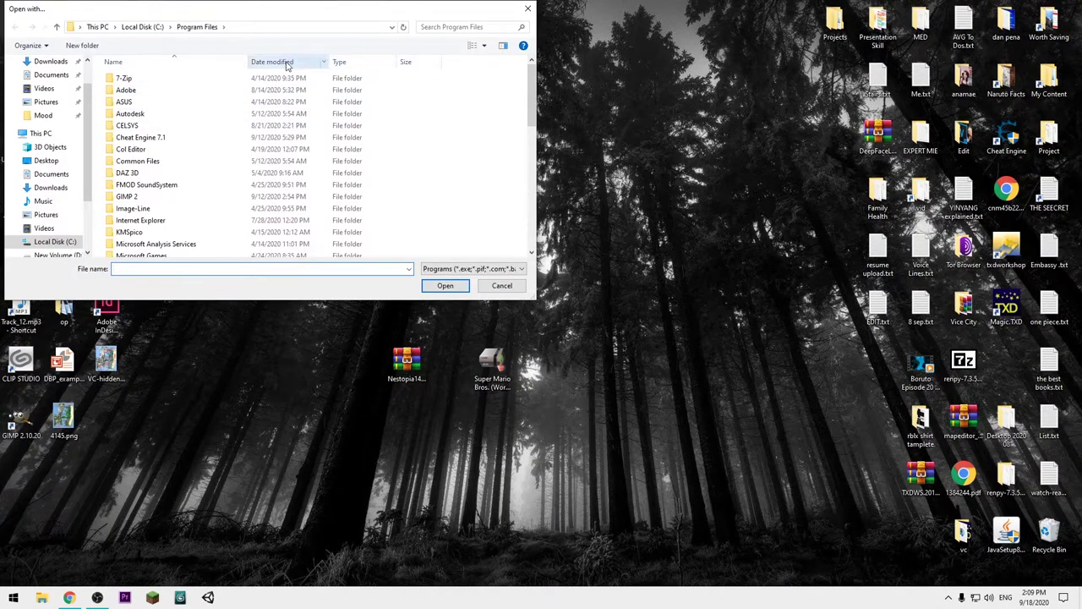
Step: Open the game file with the nestopia program from the Nestopia folder in C:\Program Files (x86)
click(143, 26)
double_click(176, 150)
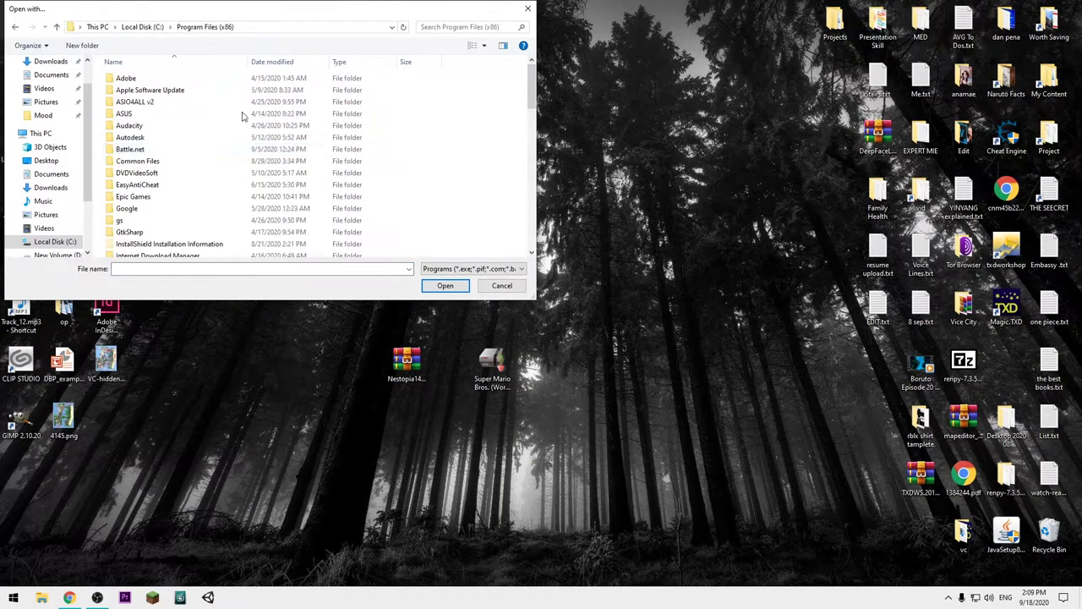
click(216, 137)
key(n)
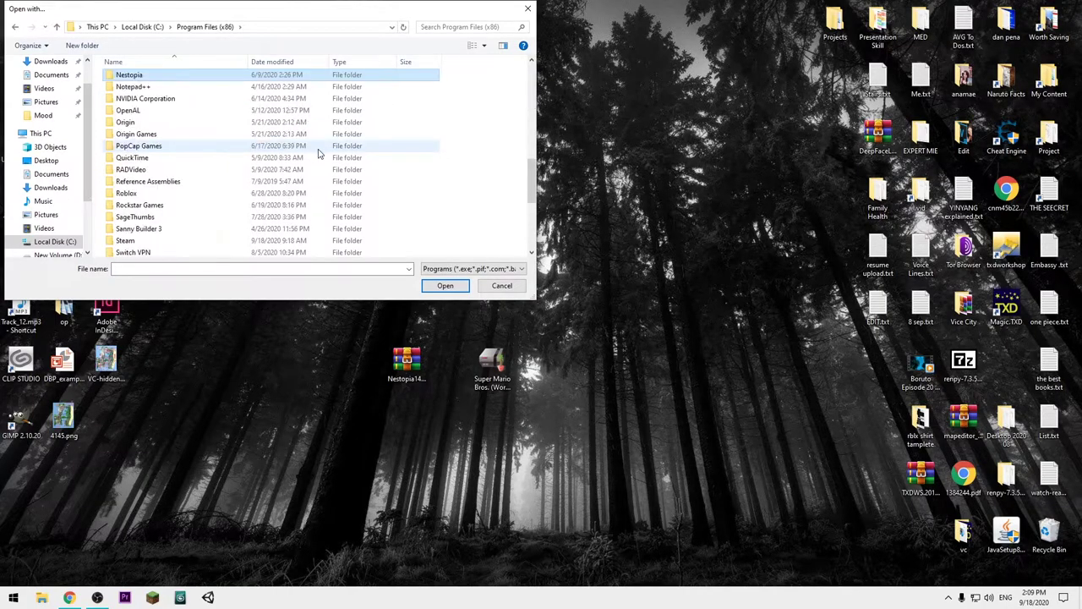
double_click(138, 78)
click(122, 161)
click(443, 286)
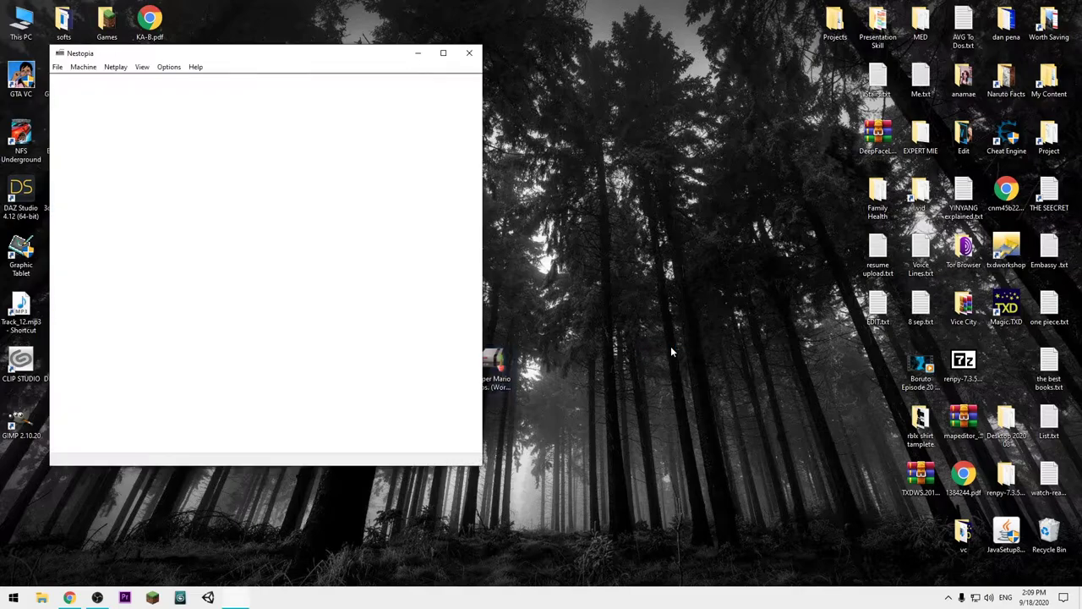
Step: Move the game window away from the screen corner and open the emulator's input options
drag(244, 53, 361, 97)
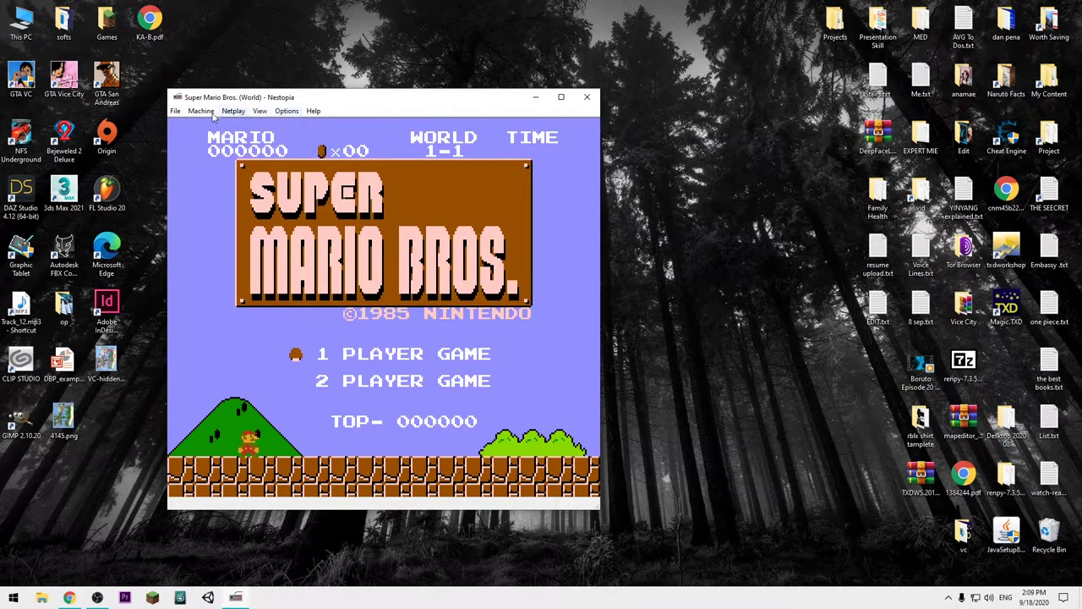
click(290, 113)
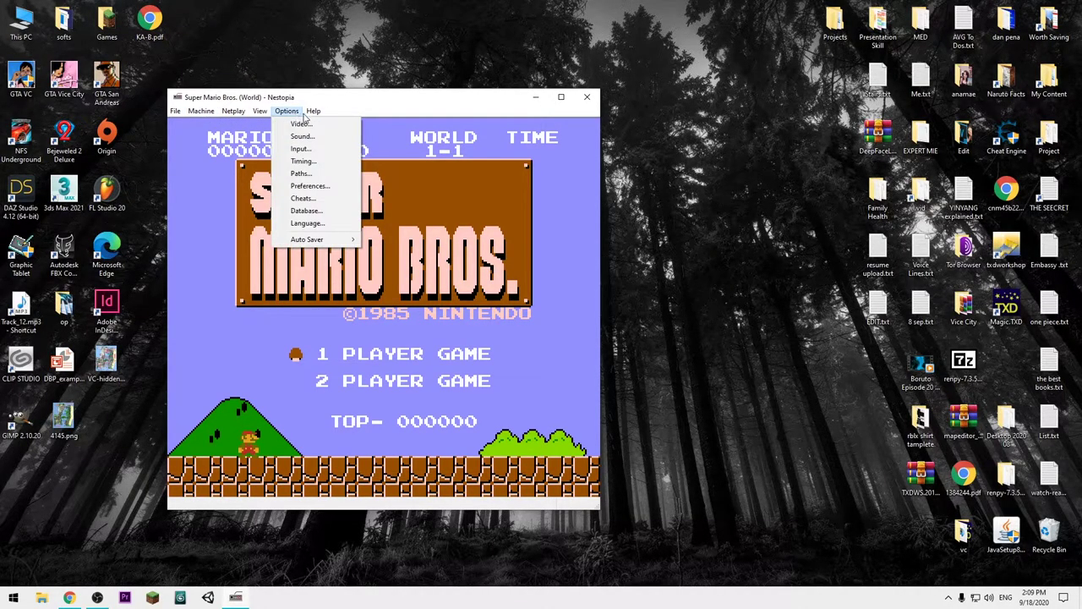
click(301, 149)
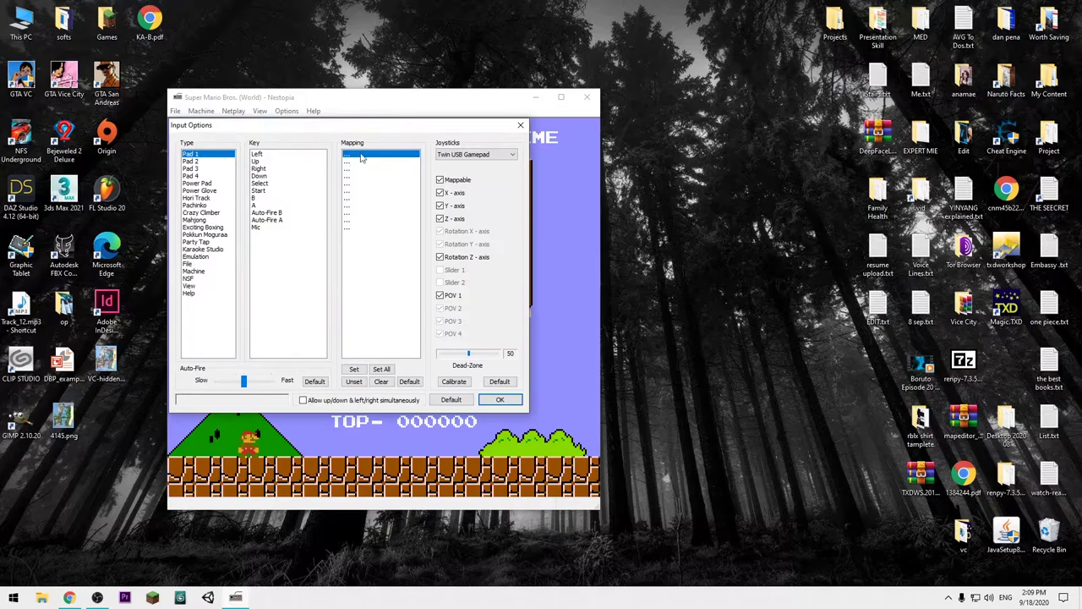
drag(335, 133, 372, 129)
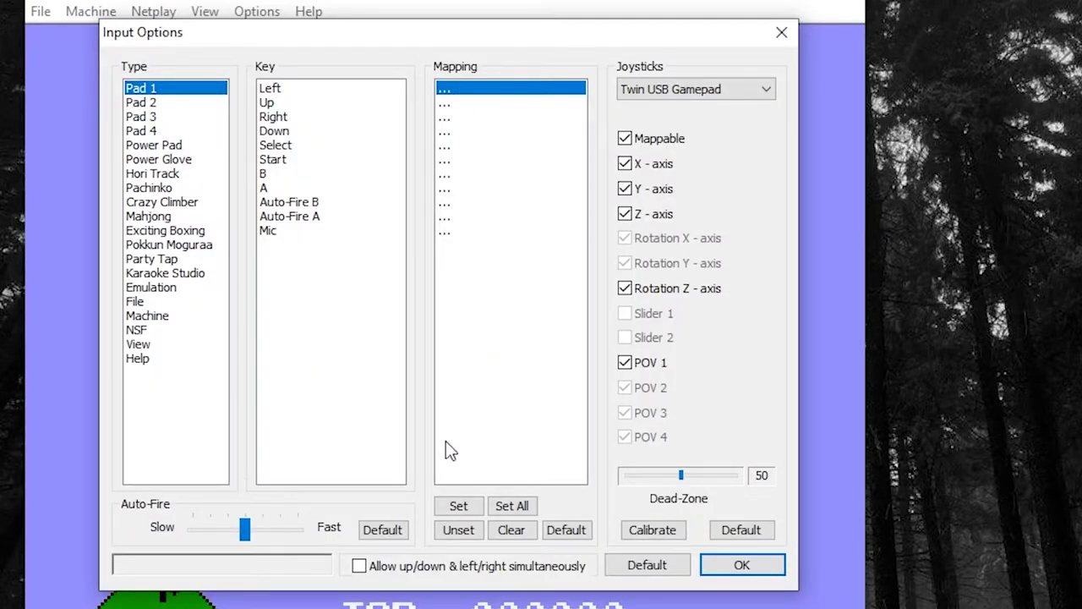
Step: Map Pad 1's Left and Up keys to the keyboard's Left and Up arrows
click(458, 506)
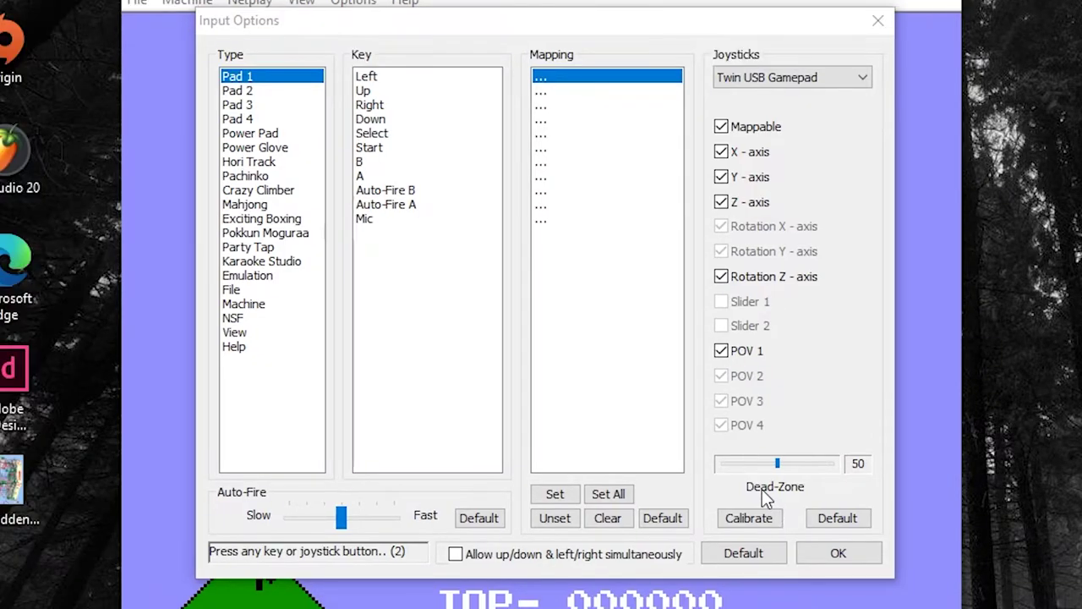
key(Left)
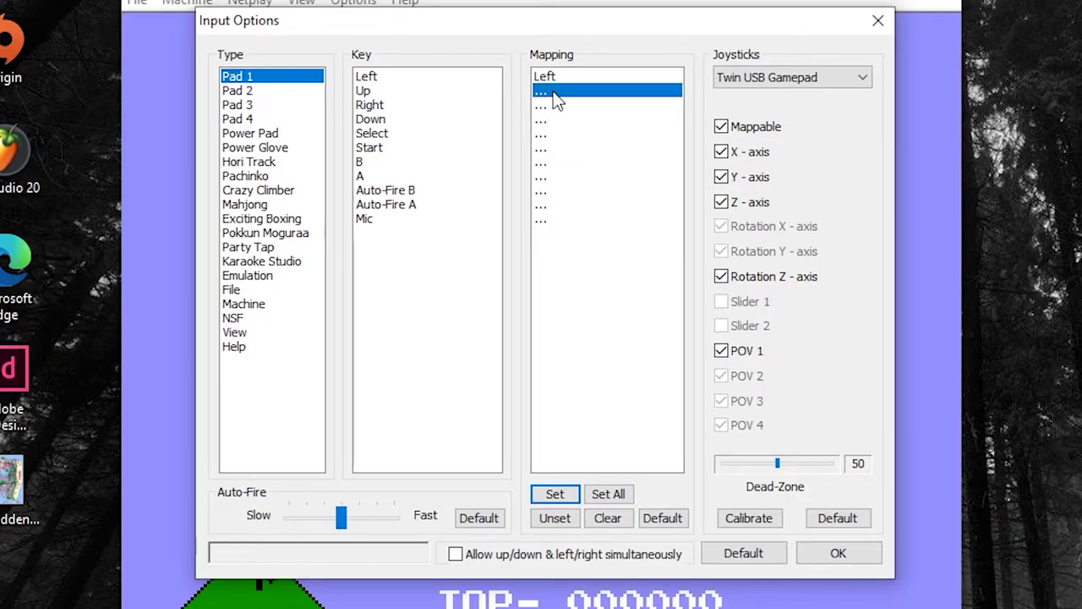
click(570, 499)
key(Up)
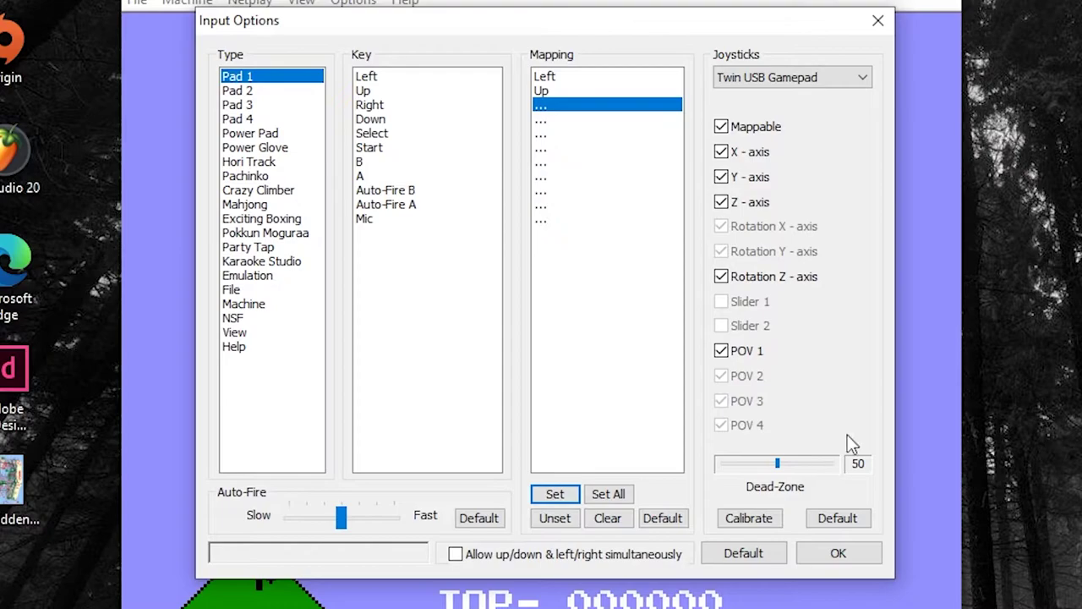
Step: Select Twin USB Gamepad as the joystick and map Pad 1's Left to (joy 0) -x and Up to (joy 0) -y
click(830, 82)
click(810, 97)
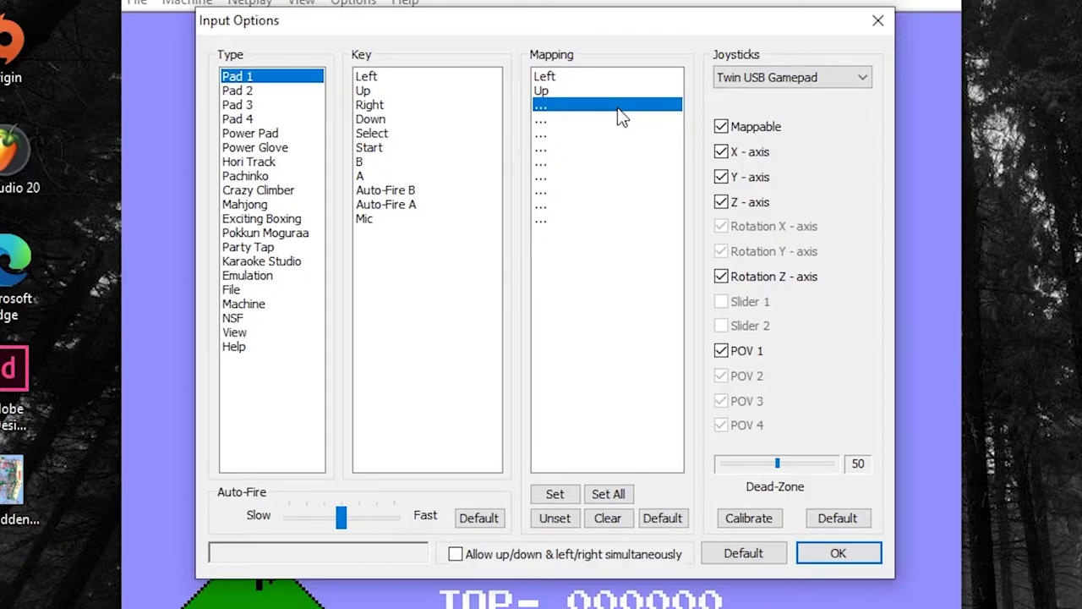
click(562, 76)
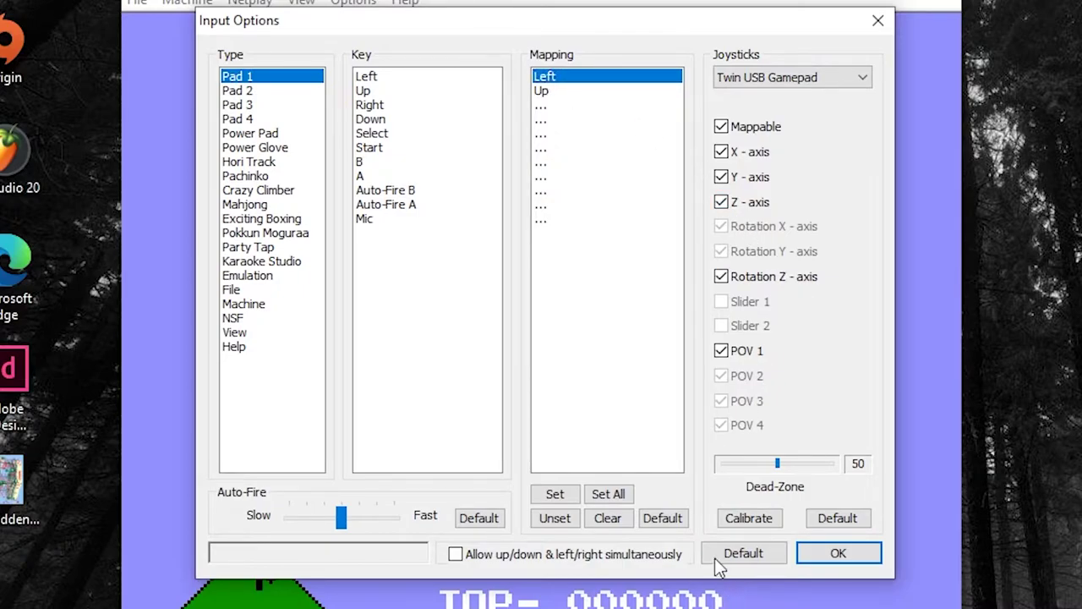
click(620, 490)
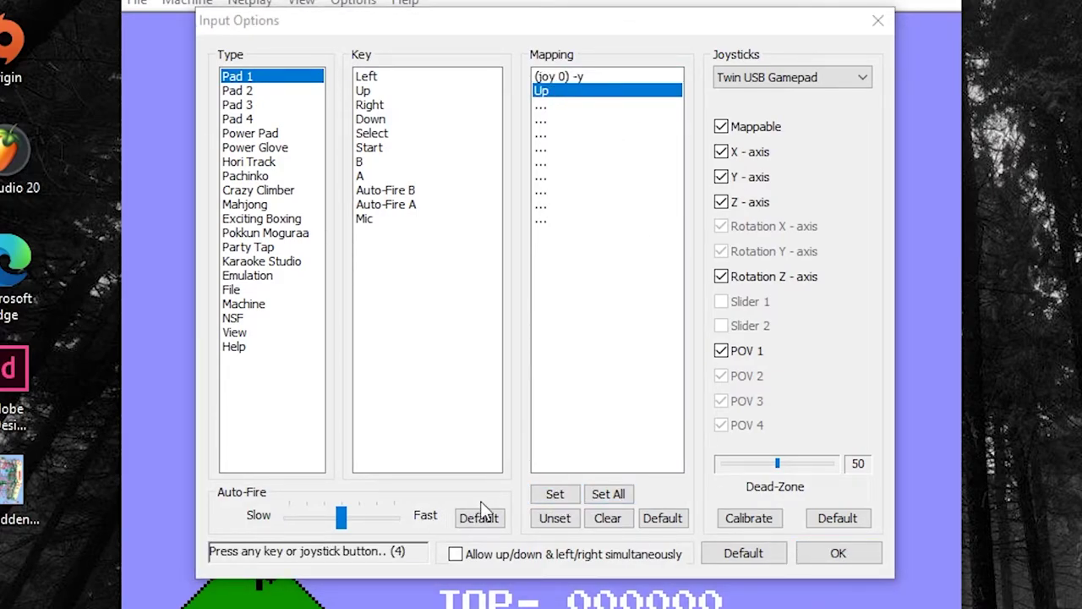
click(575, 81)
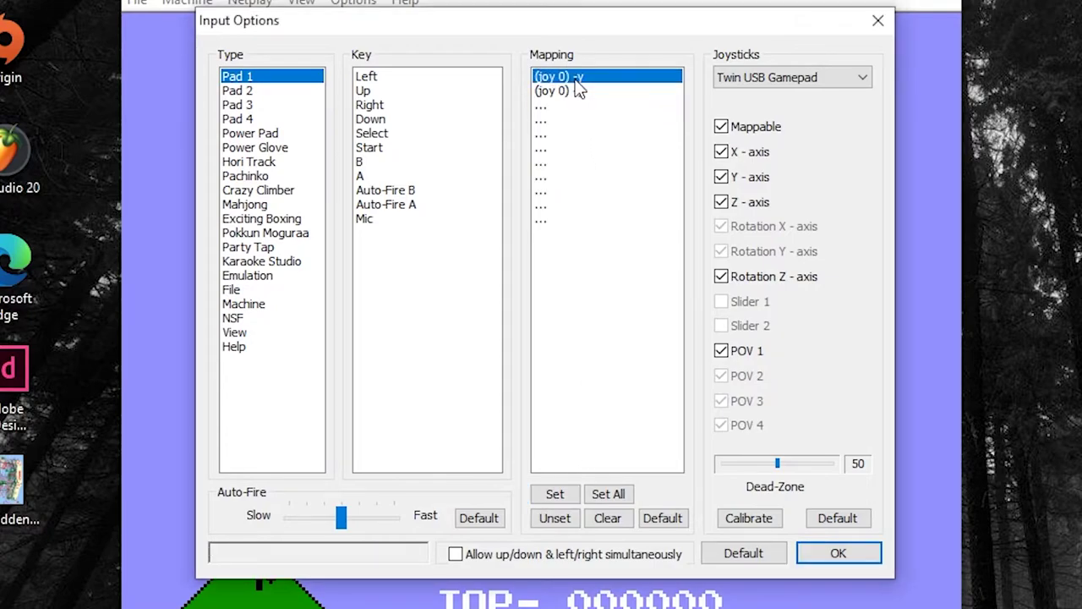
click(556, 494)
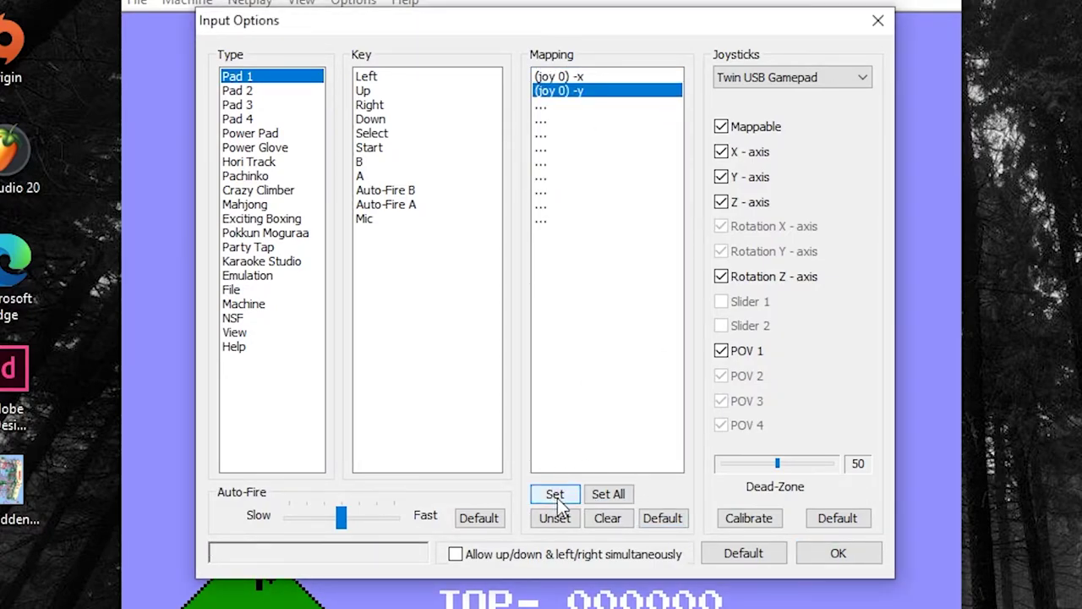
Step: Map Pad 1's Right to (joy 0) +x, Down to (joy 0) +y, Select to (joy 0) 8 and Start to (joy 0) 9
click(559, 106)
click(560, 496)
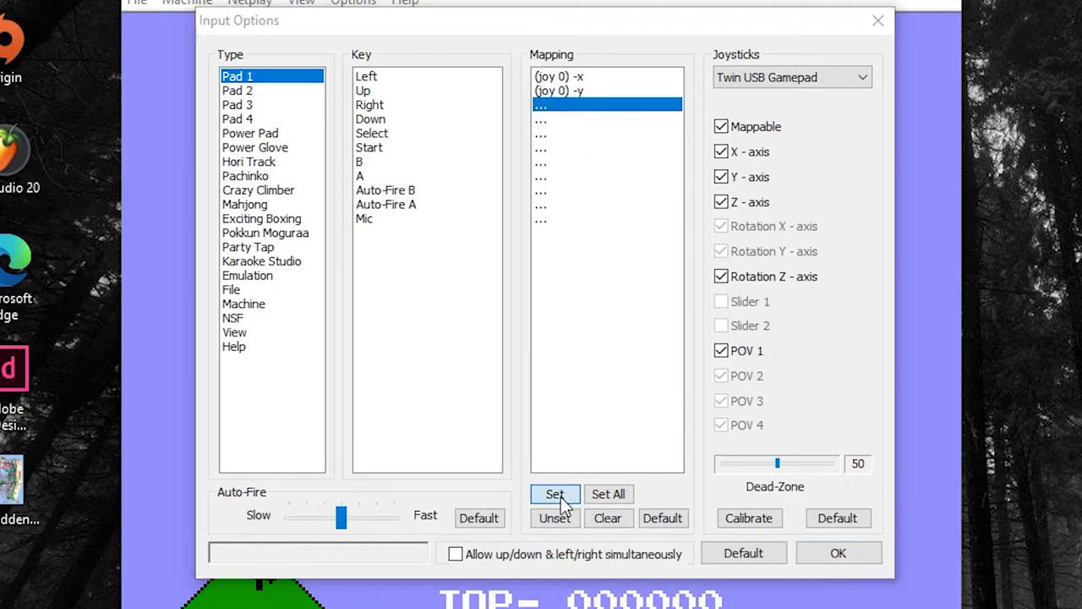
click(557, 494)
click(566, 494)
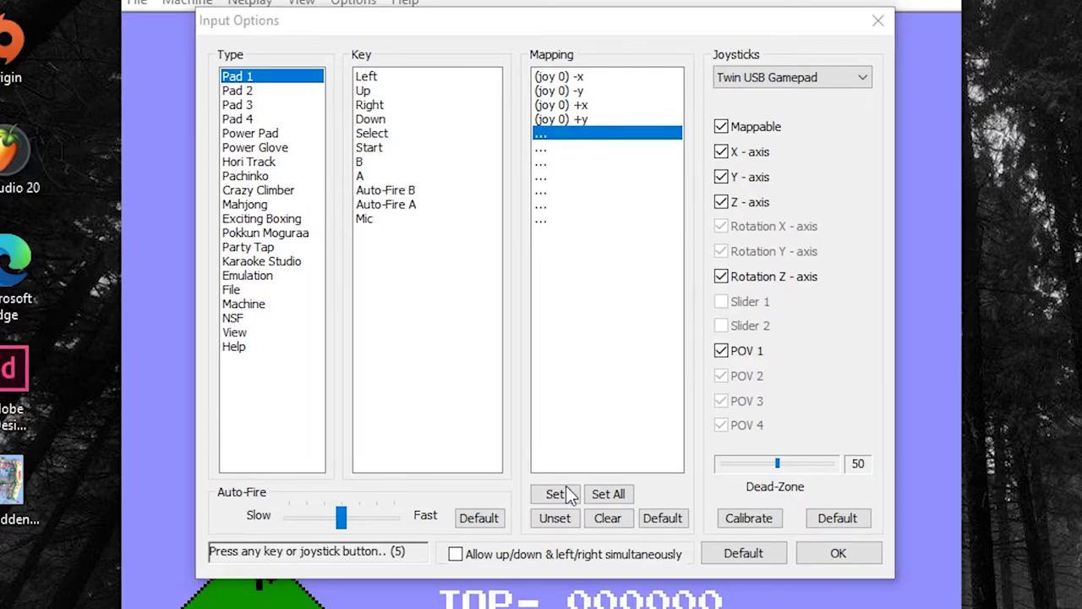
click(567, 492)
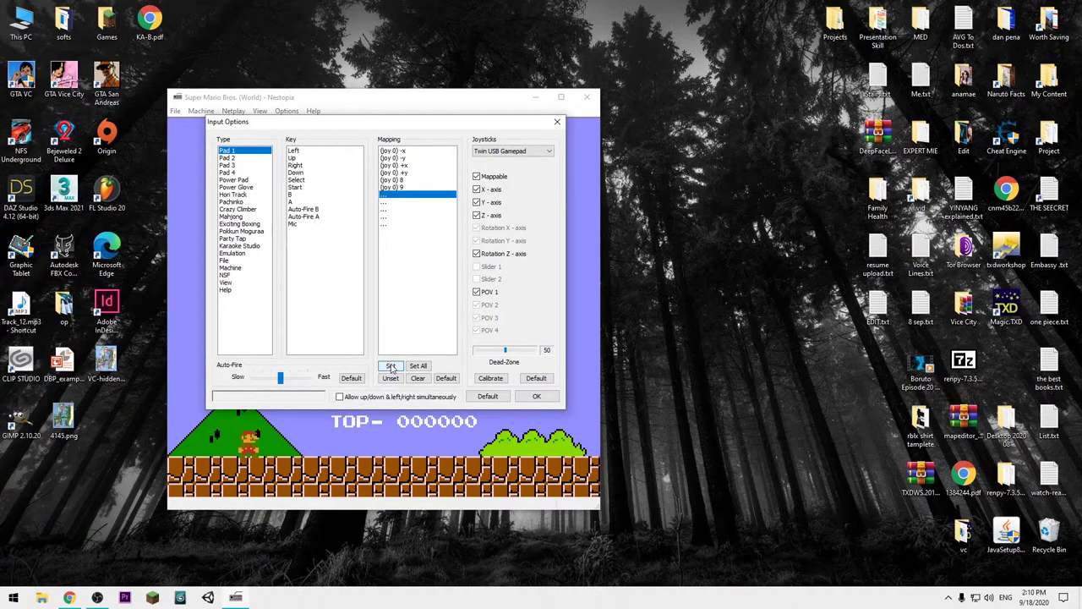
Step: Map Pad 1's B to (joy 0) 3 and A to (joy 0) 2, and accept the input options
click(391, 366)
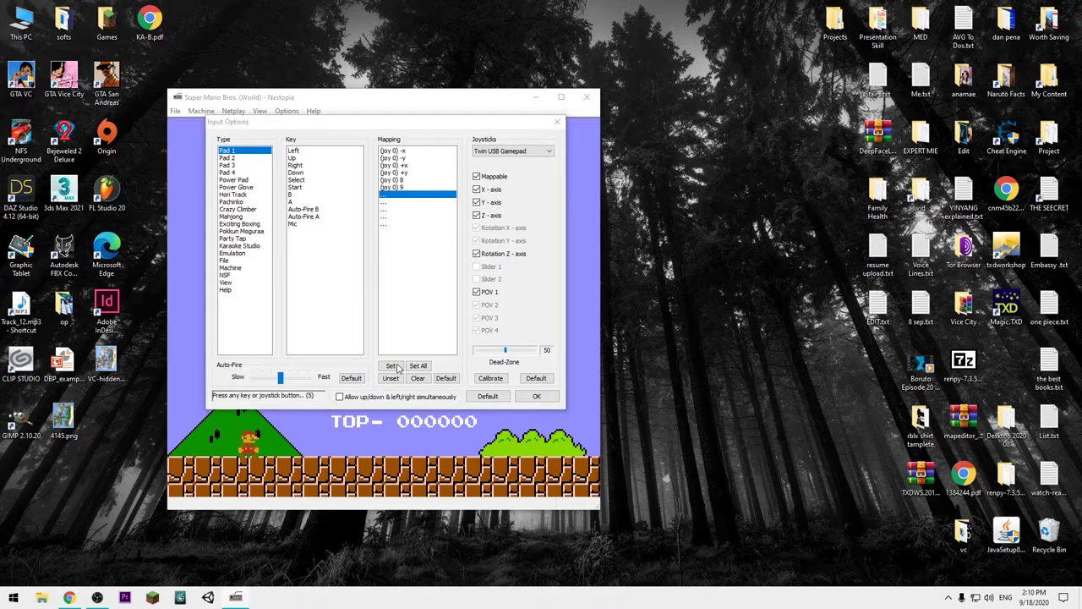
click(391, 366)
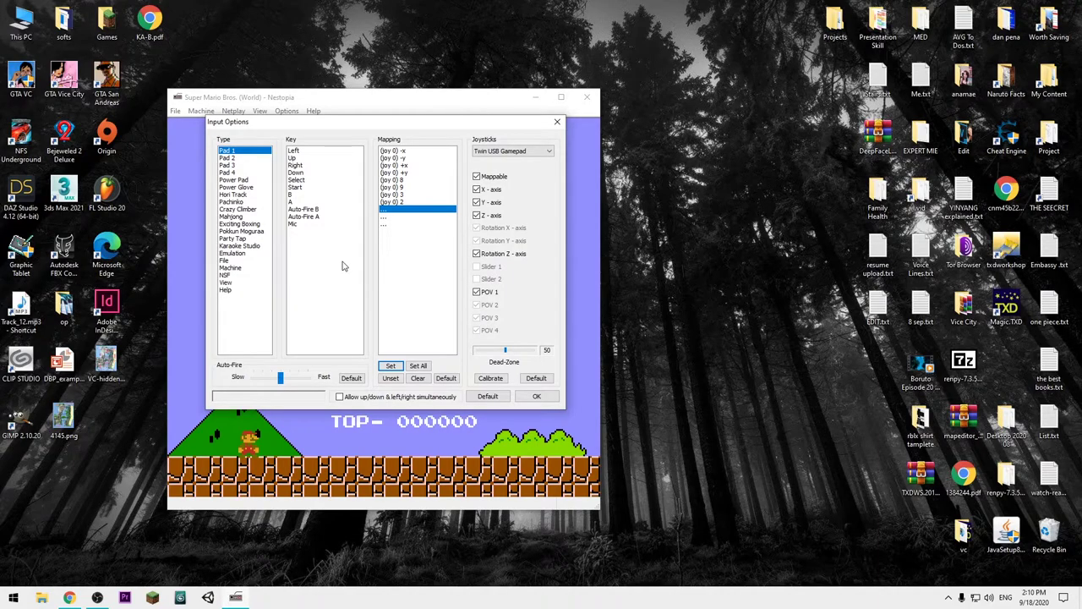
click(537, 398)
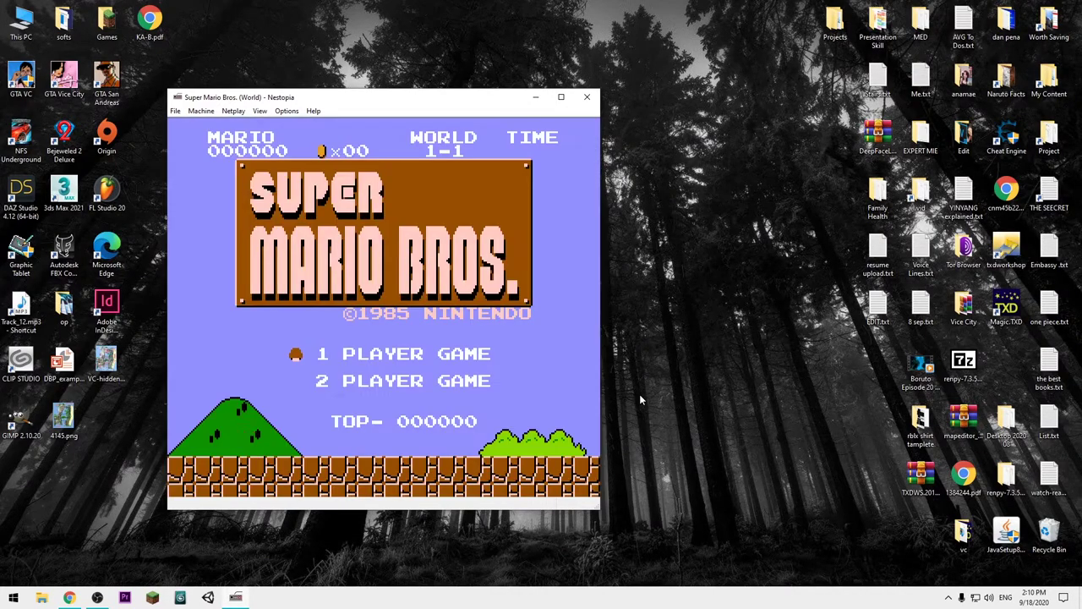
Step: Start a one-player game and play World 1-1 as far as the pipe down into the underground coin room
key(Return)
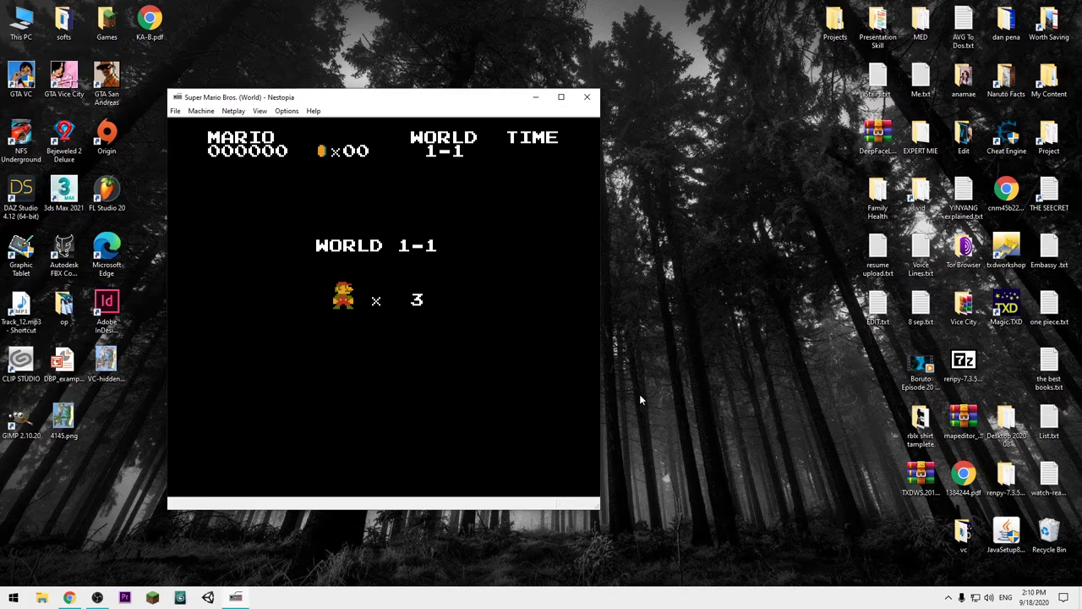
key(Right)
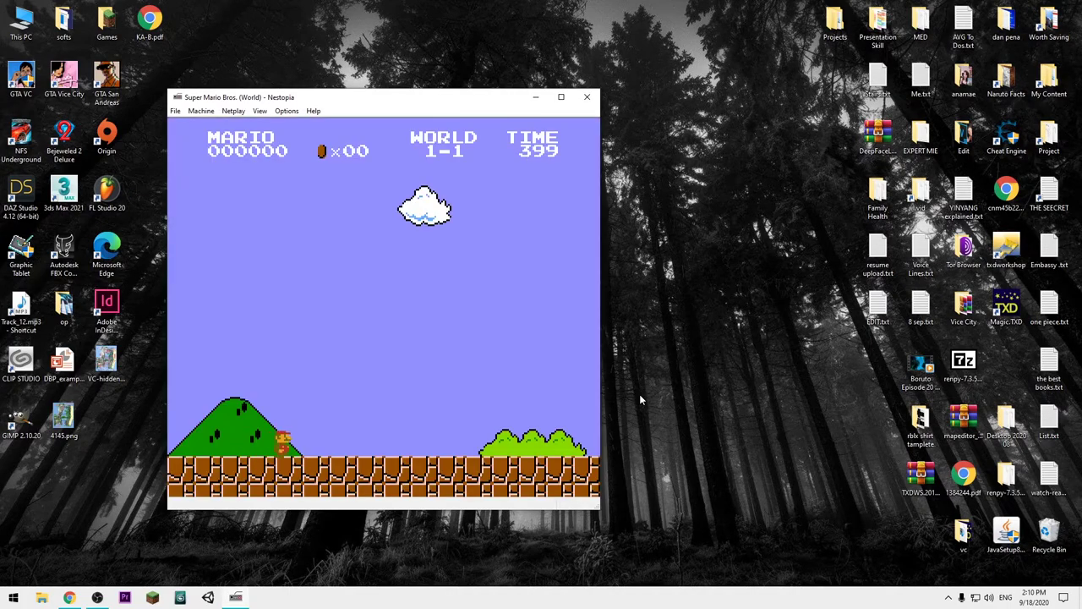
key(x)
key(Right)
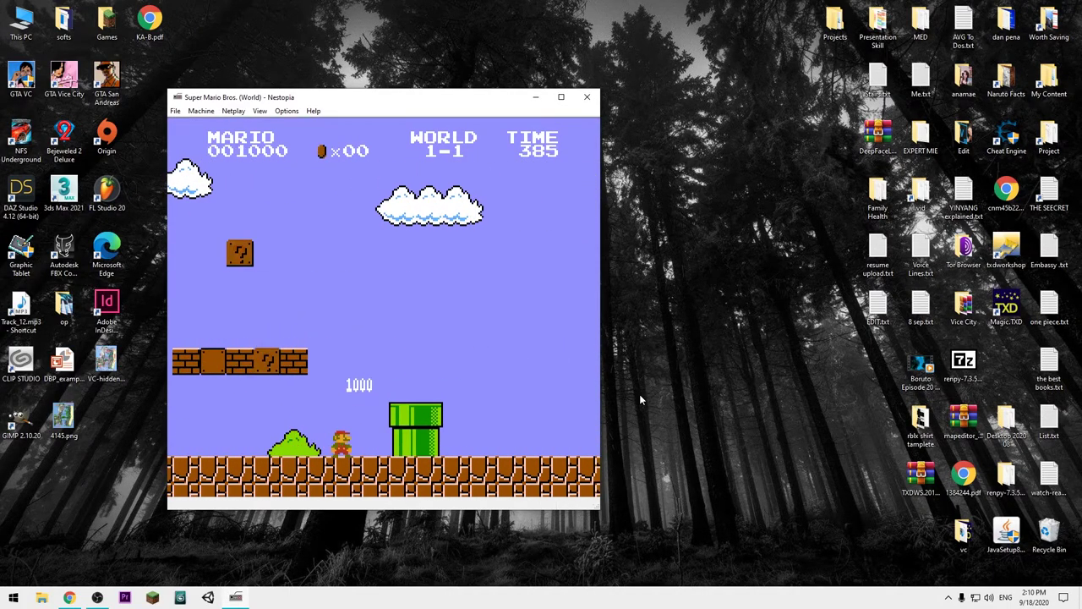
key(x)
key(x)
key(Right)
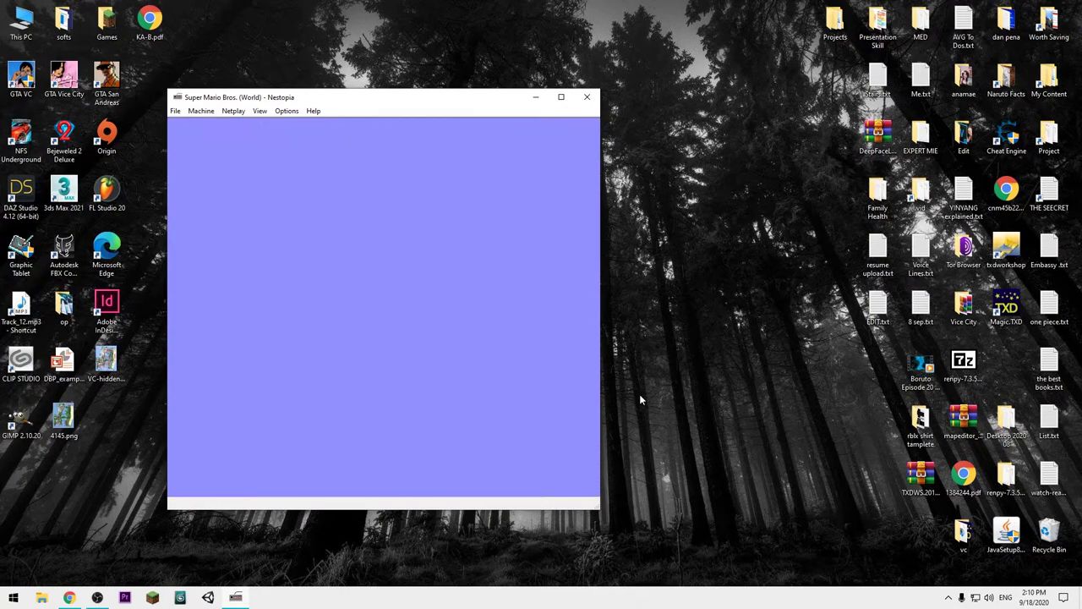
key(Down)
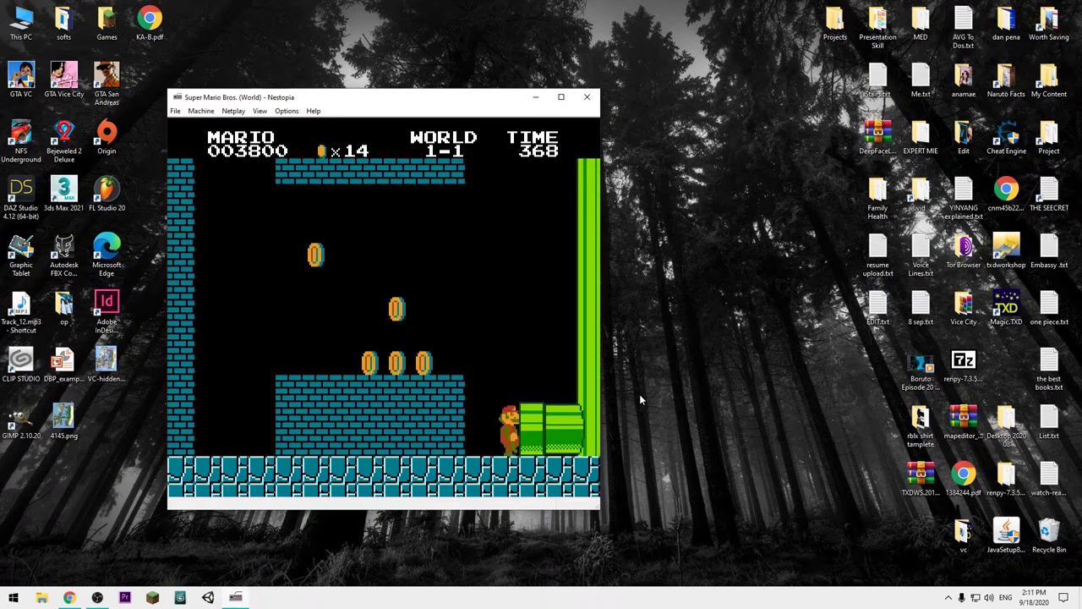
Step: Leave the underground coin room through its side pipe and run and jump to the flagpole ending World 1-1
key(Right)
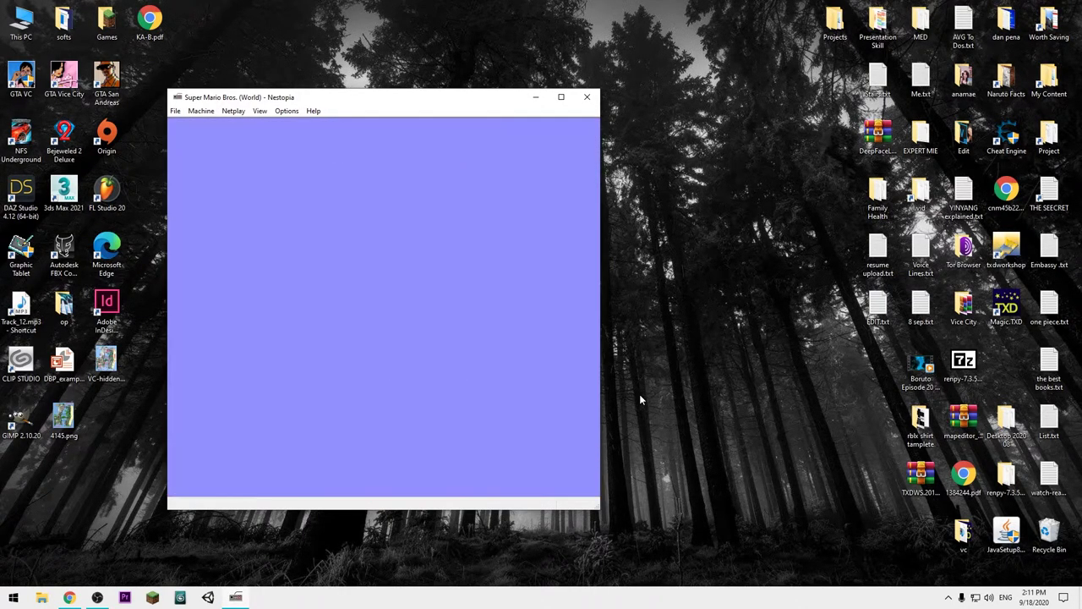
key(x)
key(Right)
key(x)
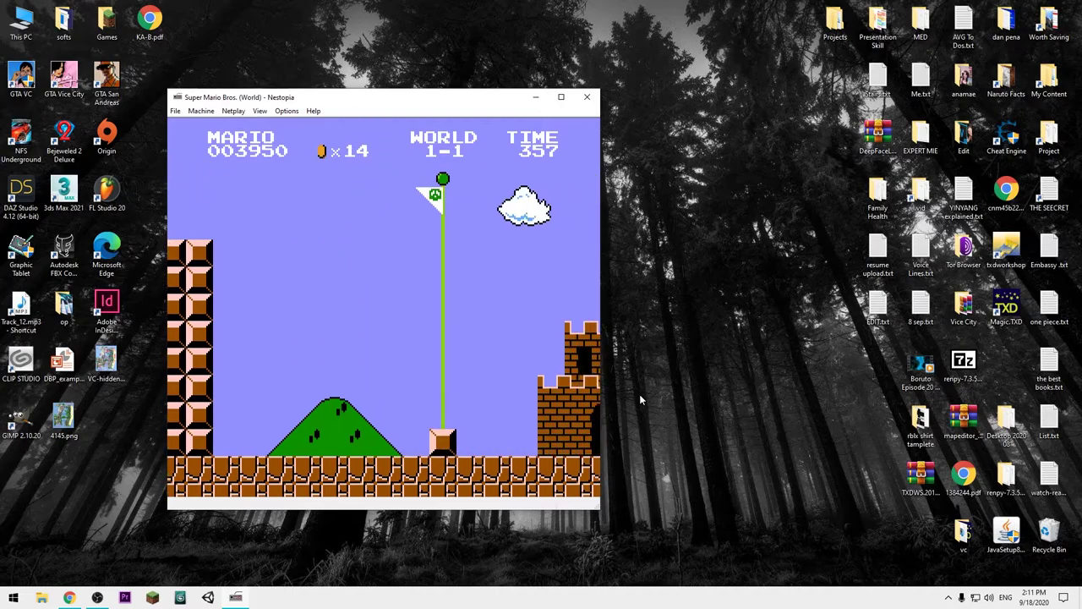
Step: Open the system volume mixer, lower the Nestopia game's volume to a little over half, and return to the game
key(super+space)
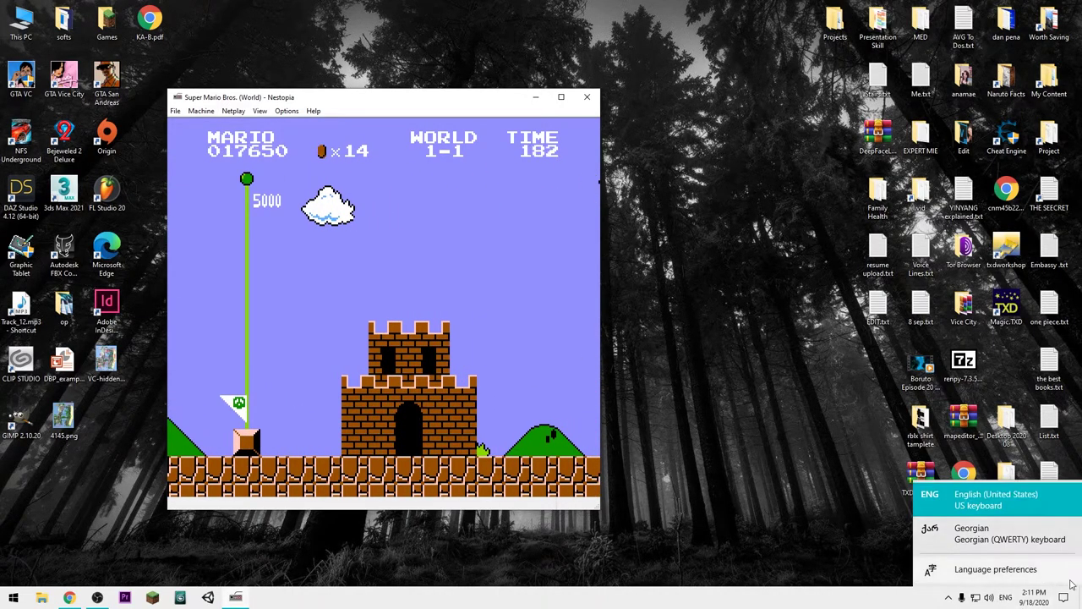
click(988, 598)
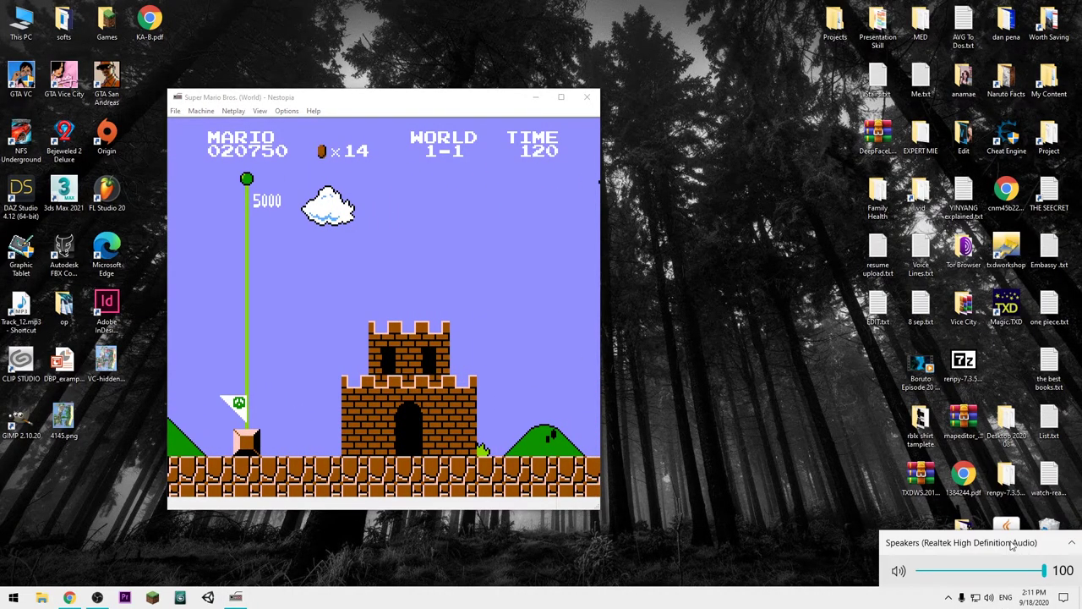
right_click(989, 598)
click(976, 546)
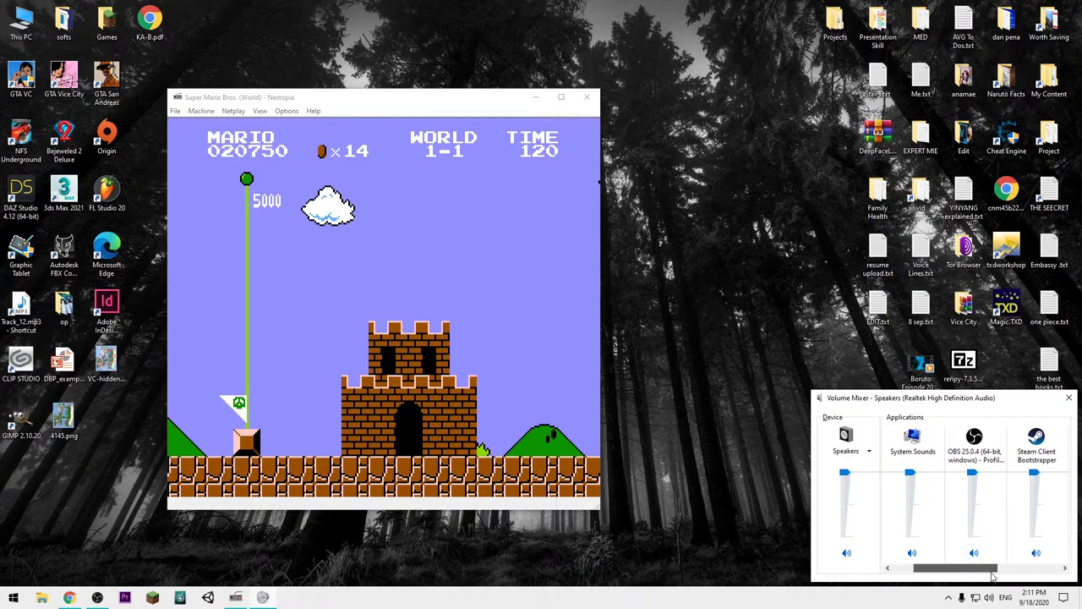
scroll(1056, 526, down, 2)
click(466, 295)
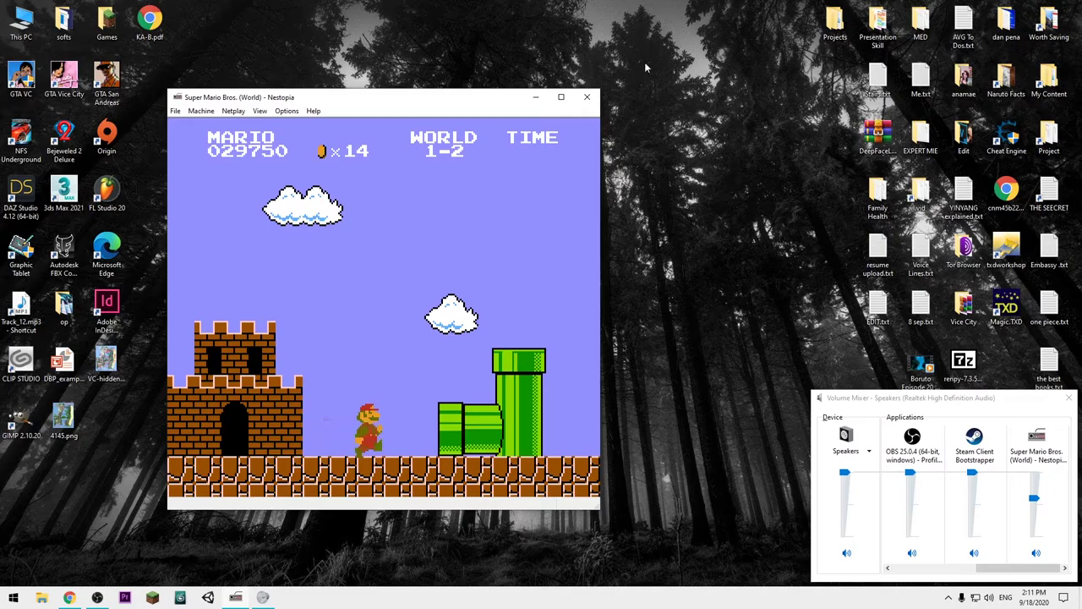
Step: Close the Super Mario Bros. game window and the volume mixer
click(587, 97)
click(522, 336)
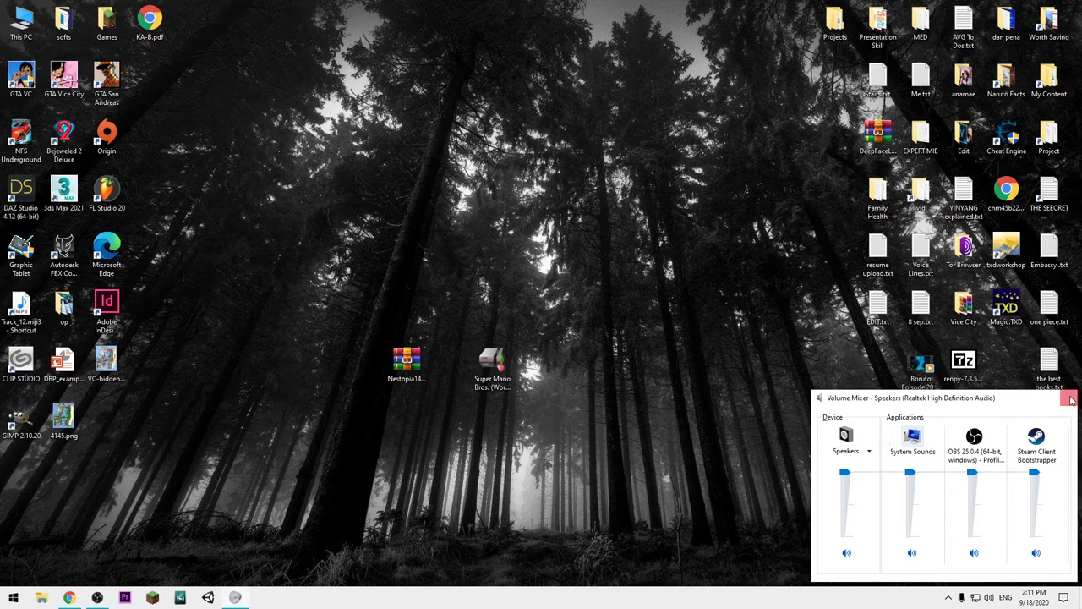
click(1070, 397)
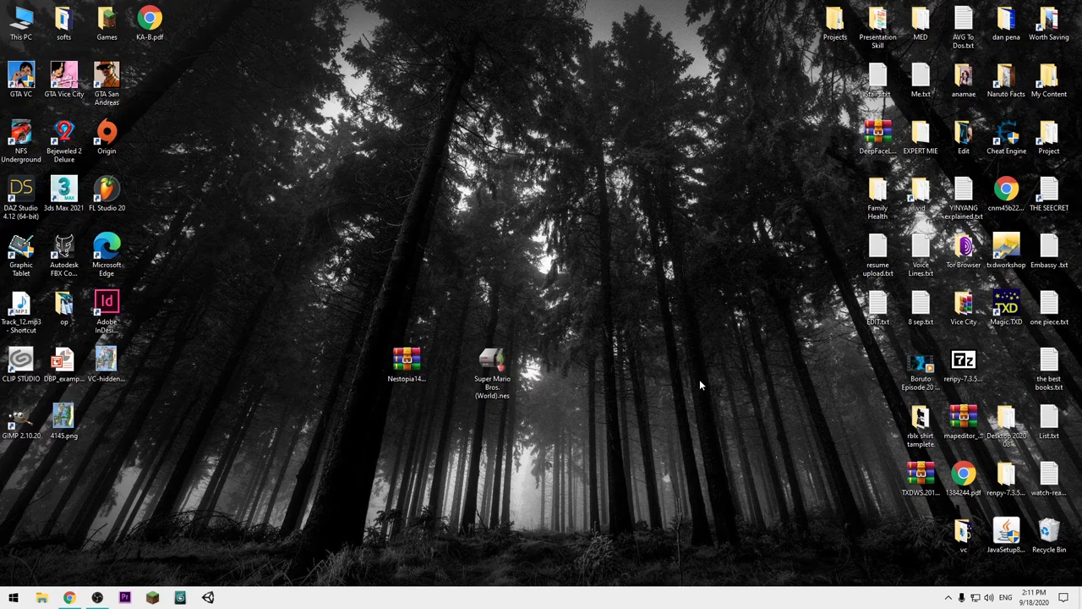